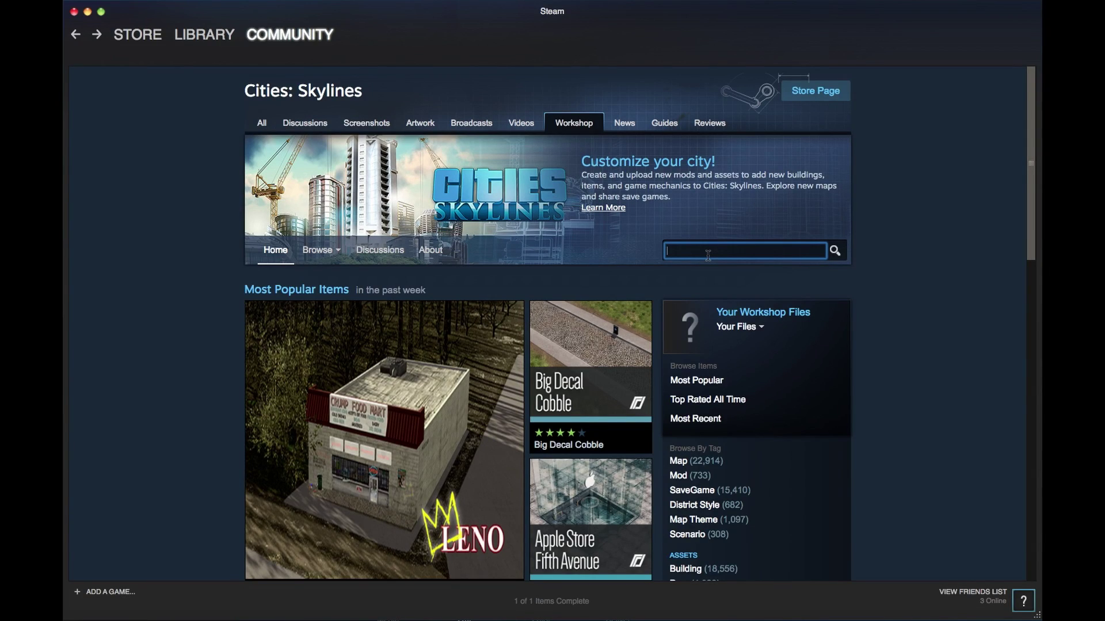
Search the Workshop for 'cinematic camera' and subscribe to Cinematic Camera Extended
text(cinematic camera)
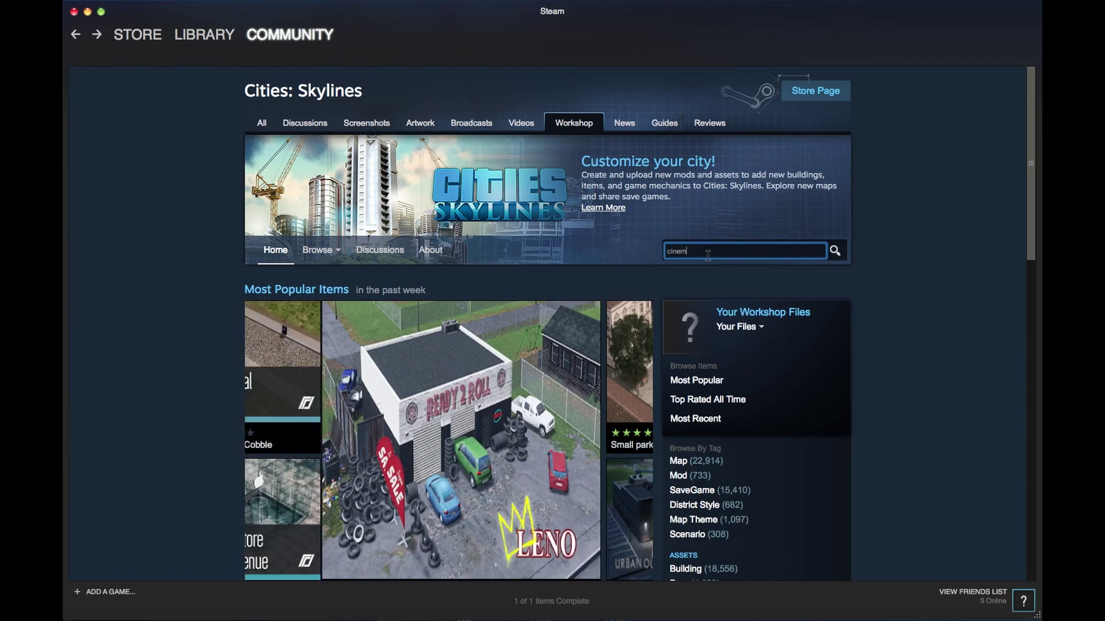
click(829, 244)
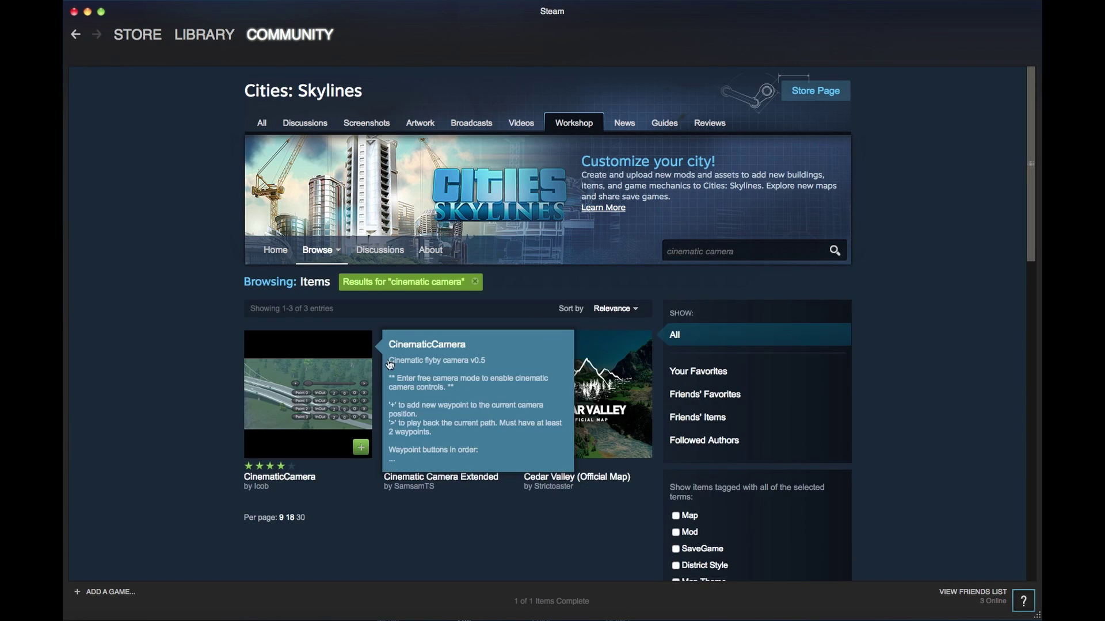
click(448, 397)
scroll(551, 387, down, 3)
click(587, 411)
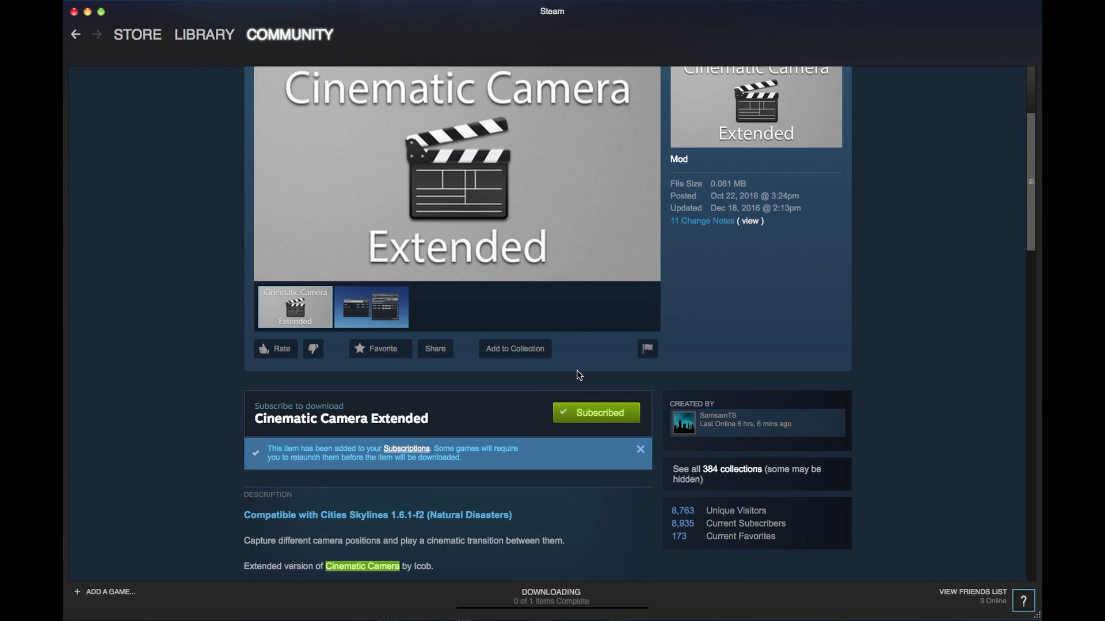
scroll(576, 368, up, 3)
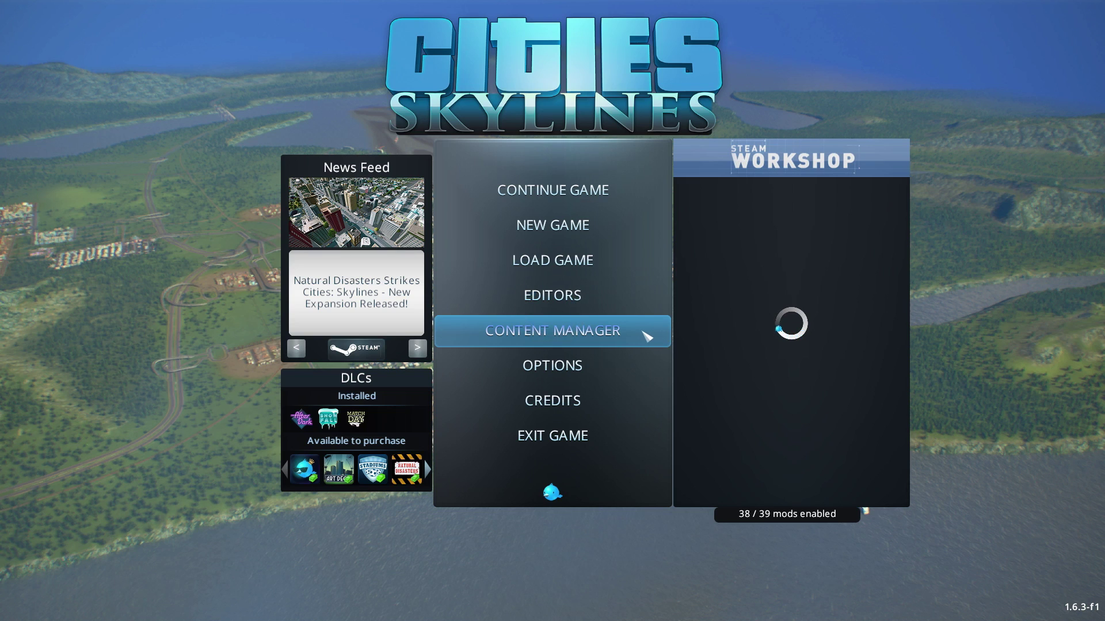
Check the mods list, load the Santa Rico save and zoom onto the downtown riverside
click(647, 336)
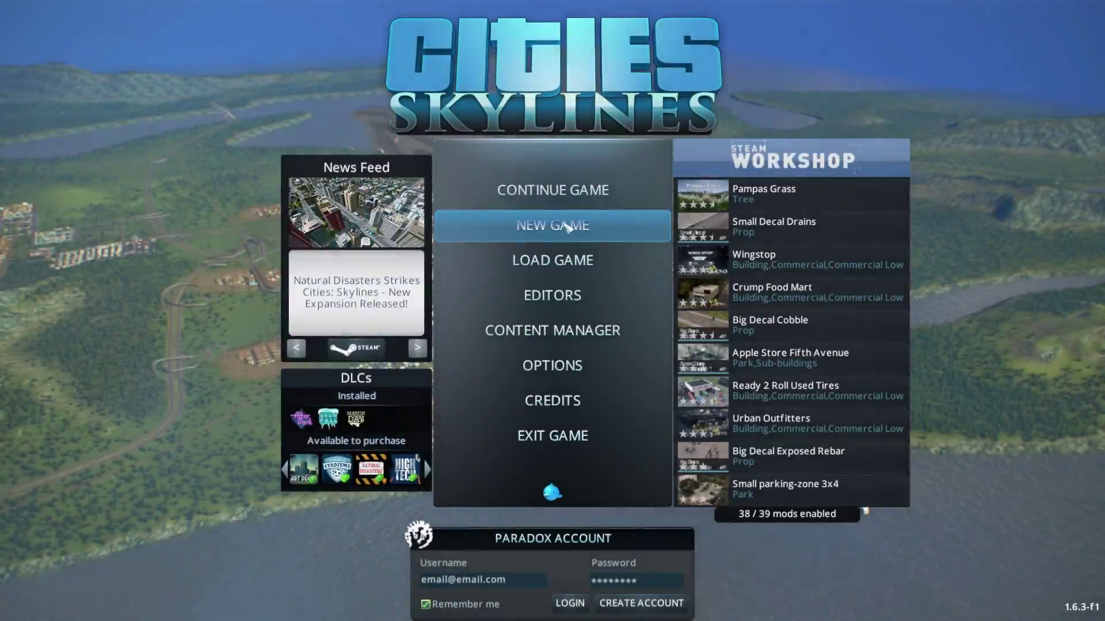
click(574, 199)
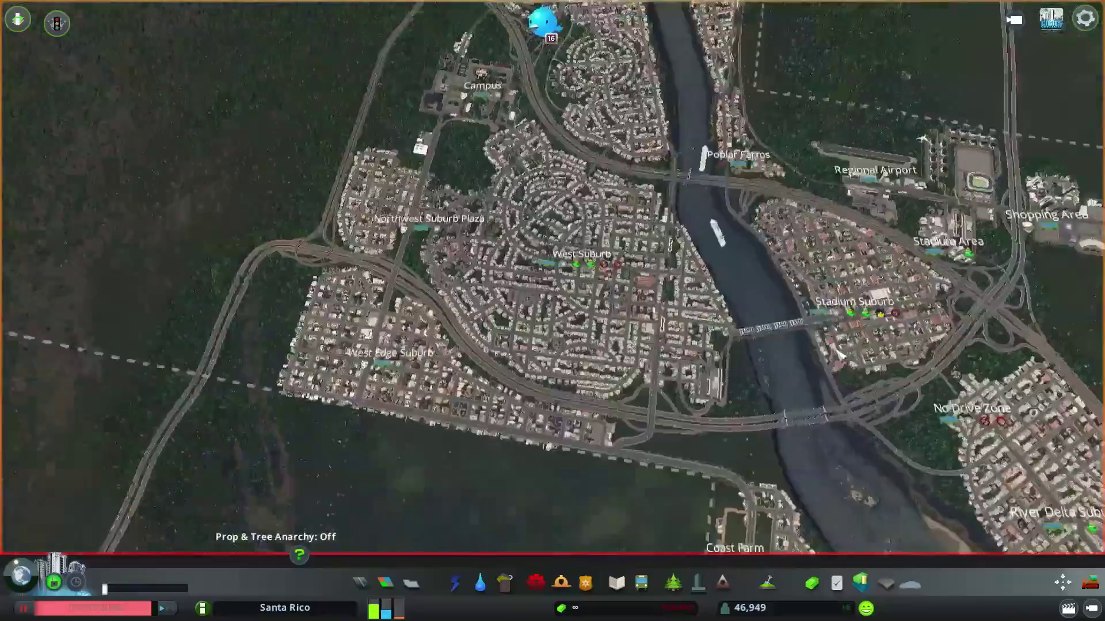
scroll(839, 354, up, 10)
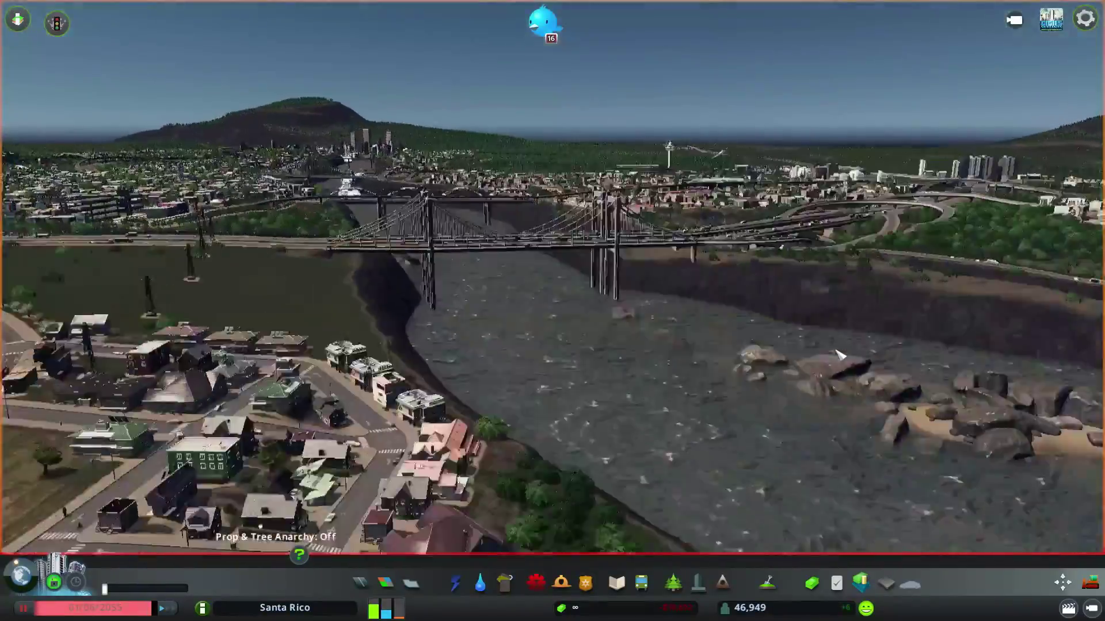
scroll(839, 353, down, 10)
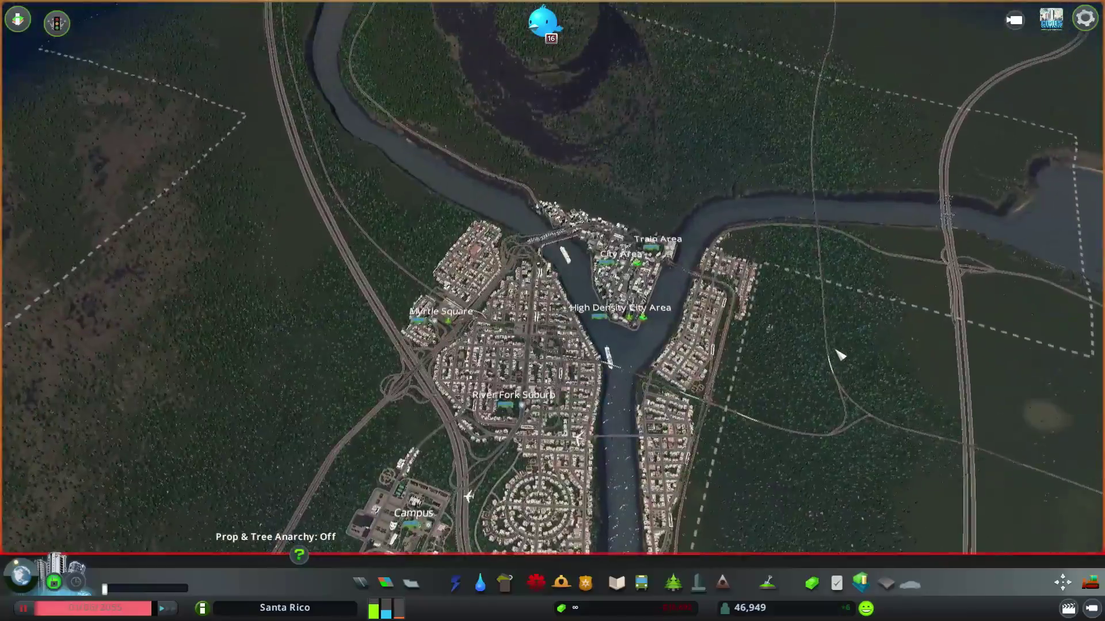
scroll(839, 354, up, 10)
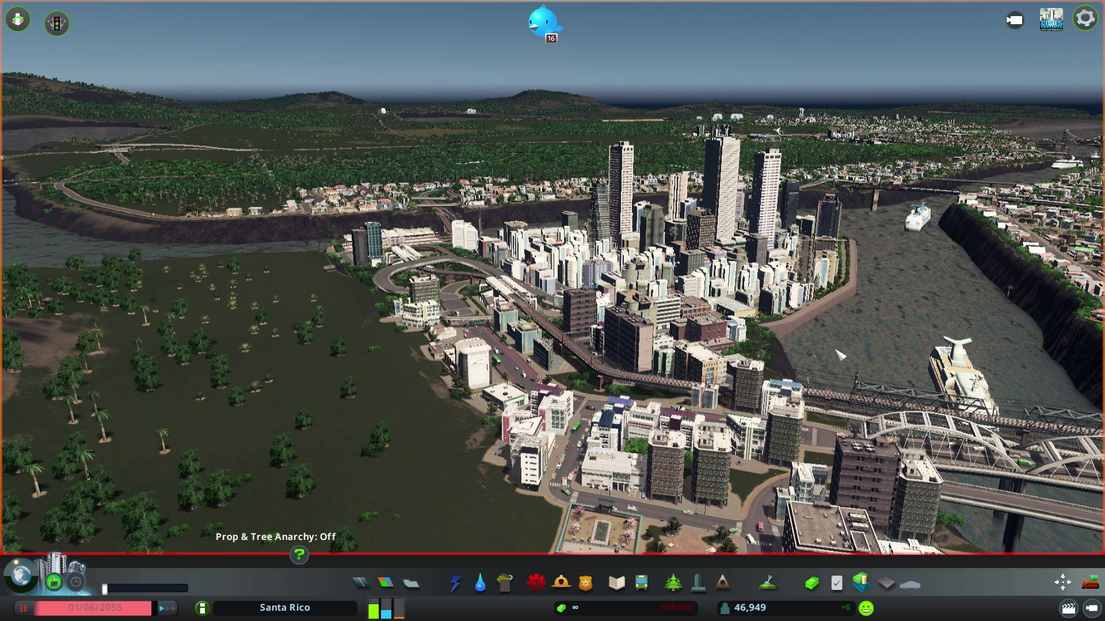
In the Cinematic Camera Extended panel, add Points 0–2 from three different city views
click(1067, 609)
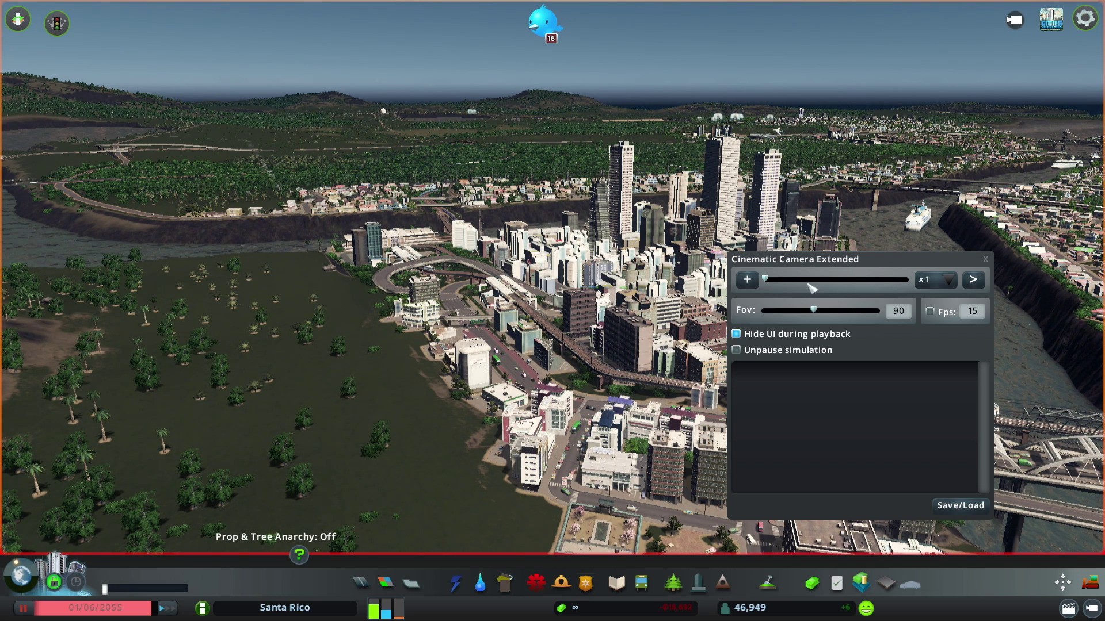
click(757, 283)
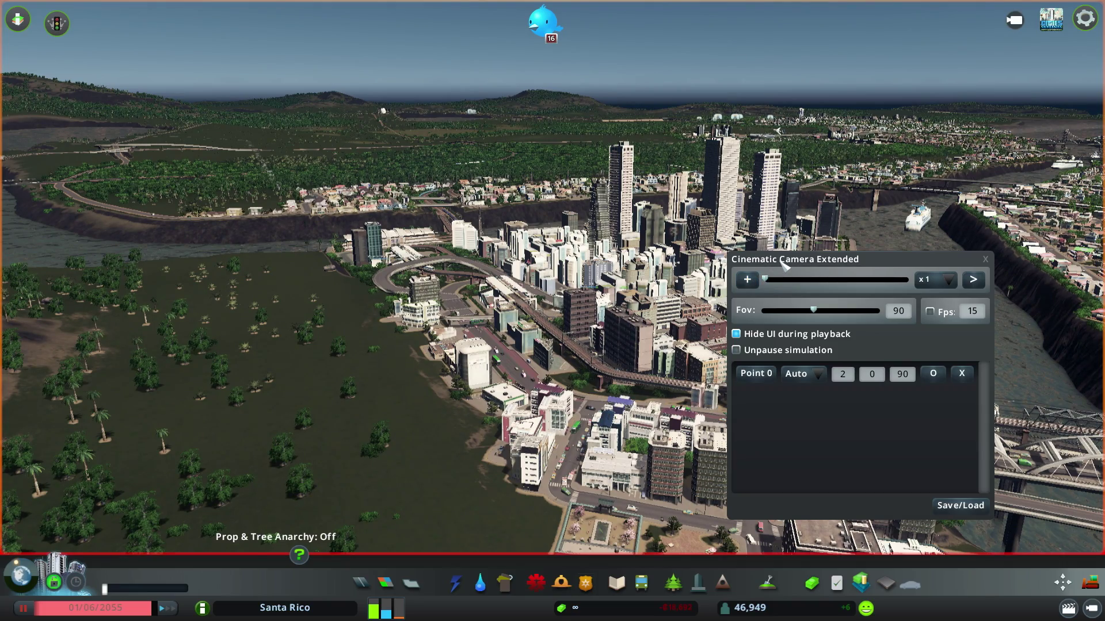
key(e)
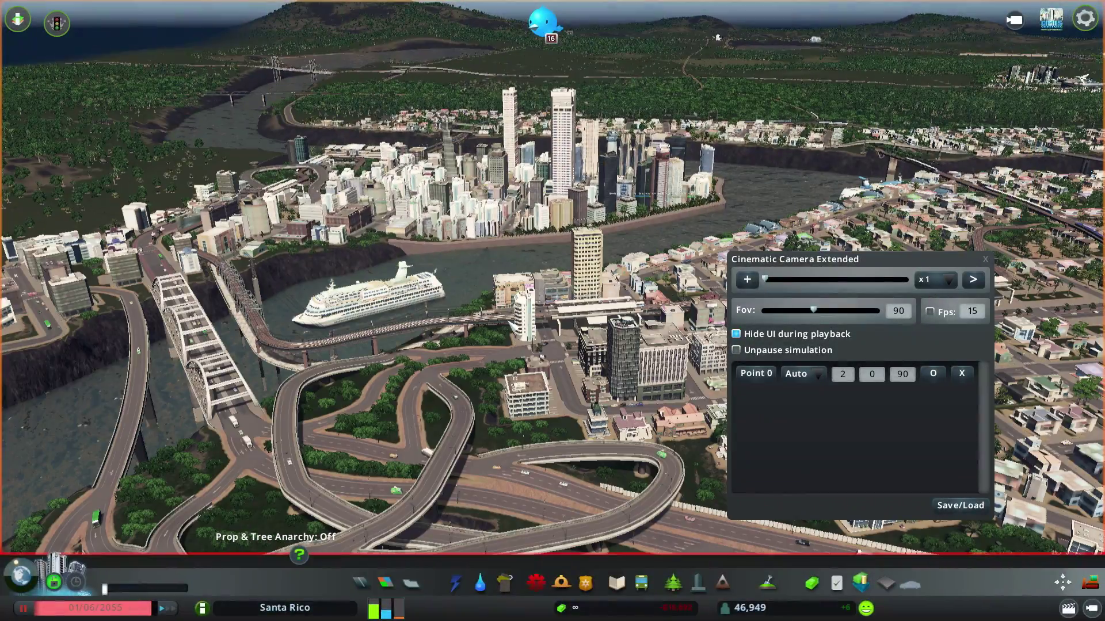
click(746, 281)
key(e)
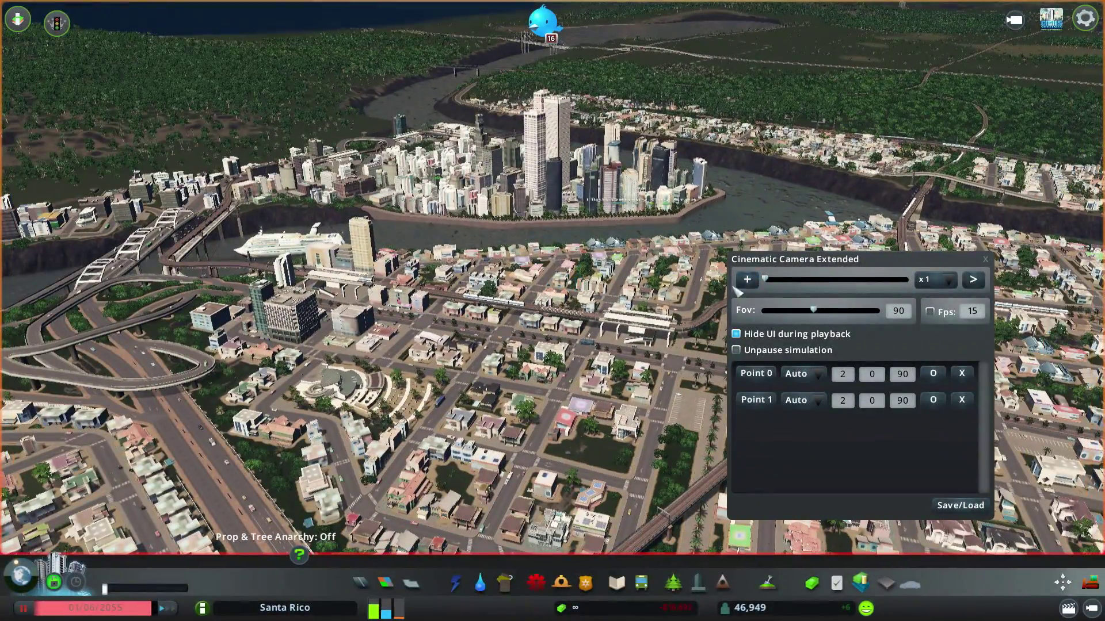
click(746, 281)
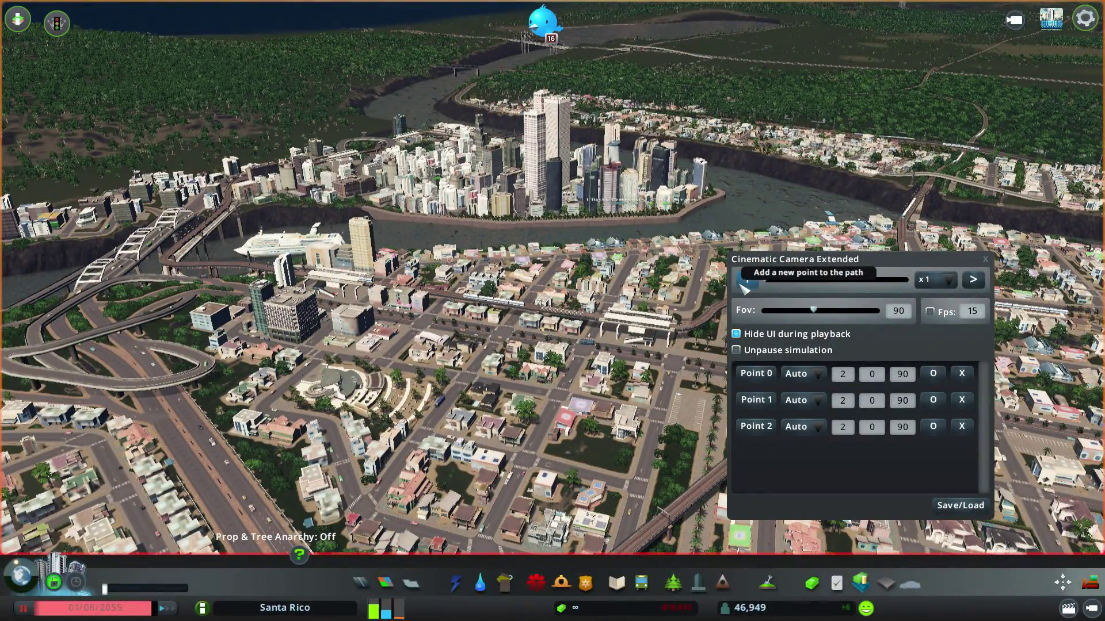
click(808, 375)
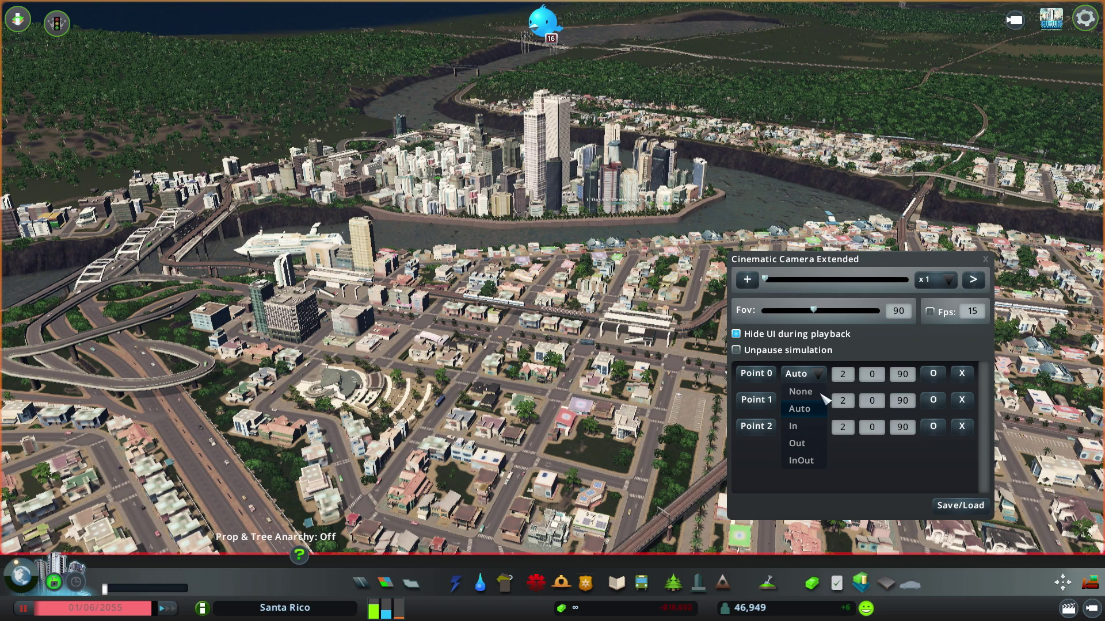
click(846, 380)
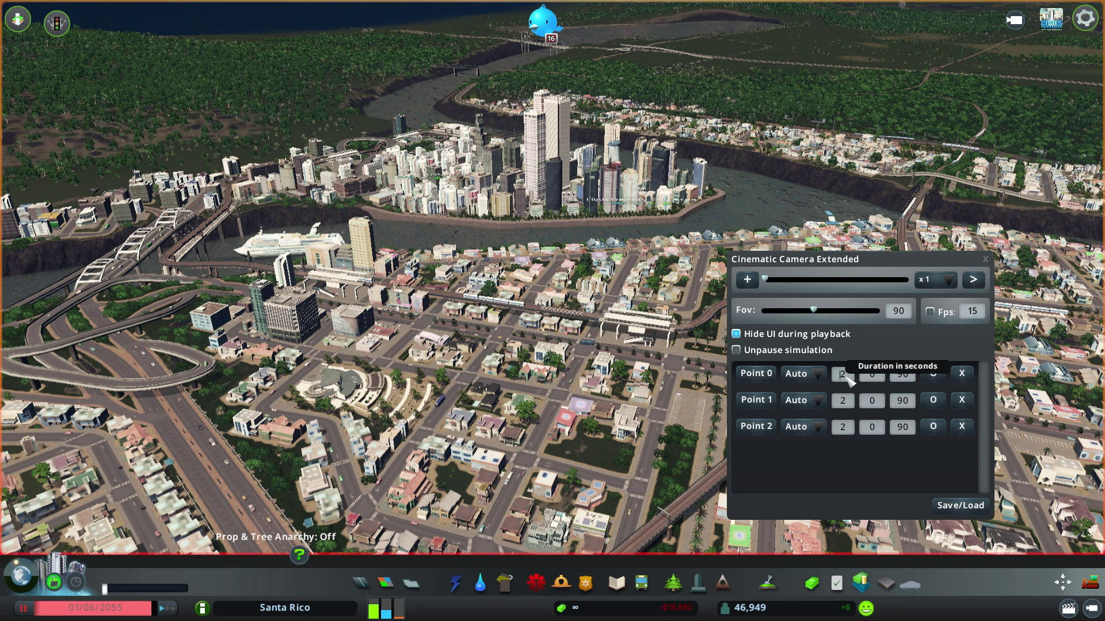
Change Point 0's field of view from 90 to 100
click(904, 379)
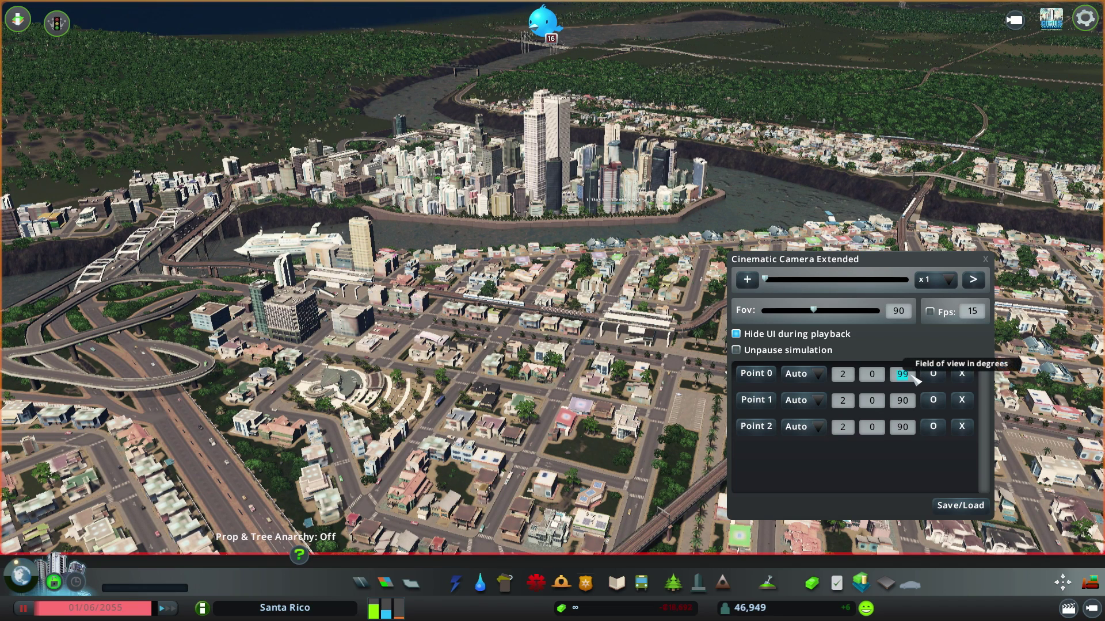
key(BackSpace)
text(00)
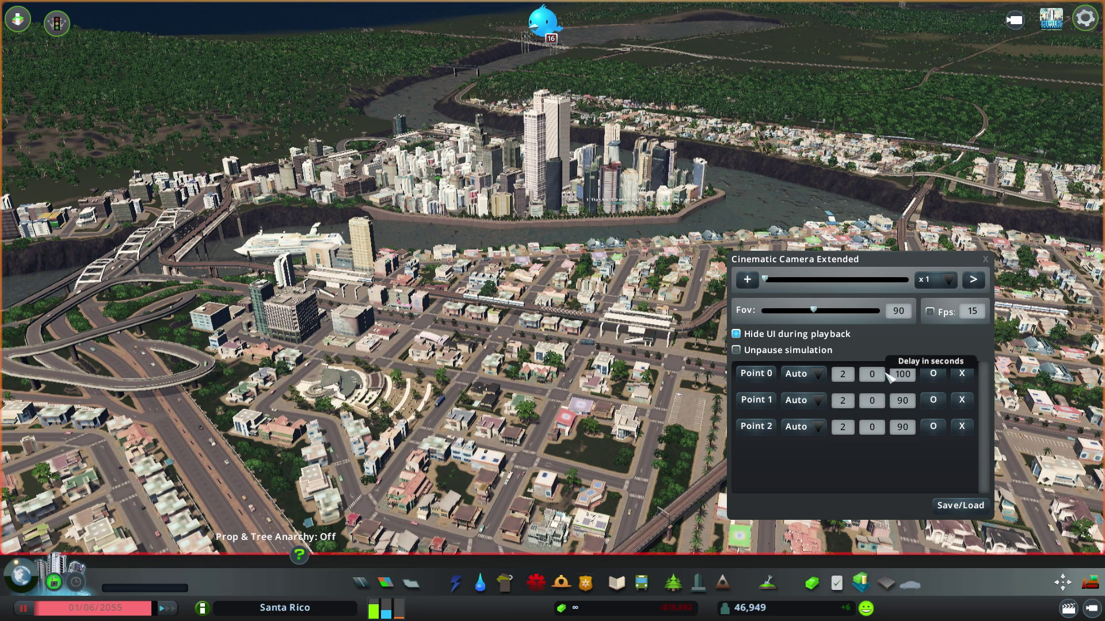
text(10)
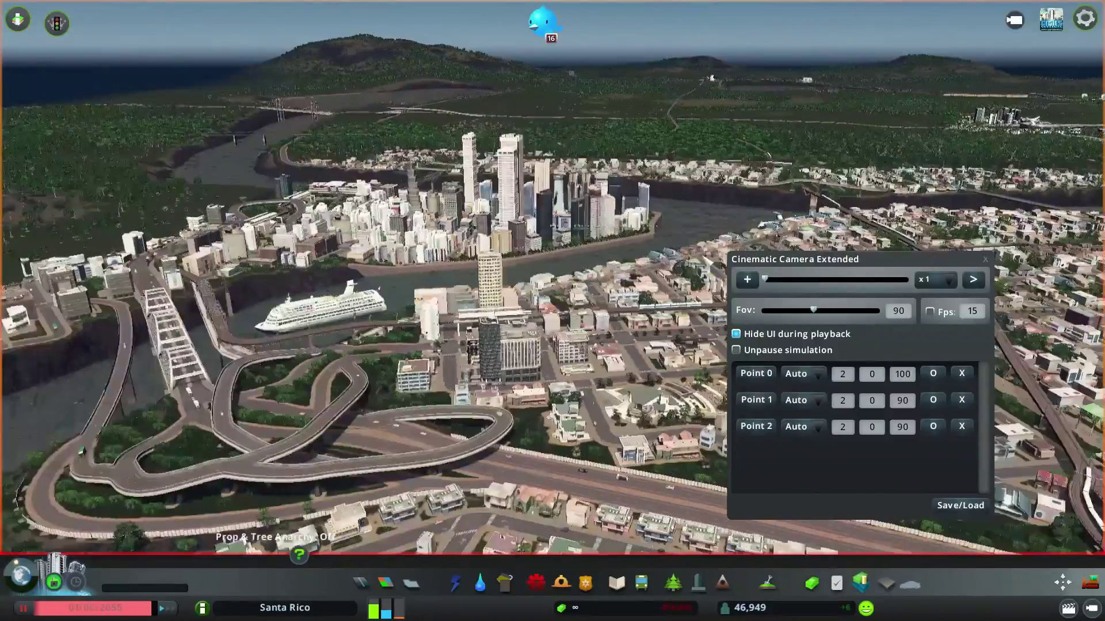
Fly the camera in, pull back and tilt down onto the cruise ship by the bridges
key(w)
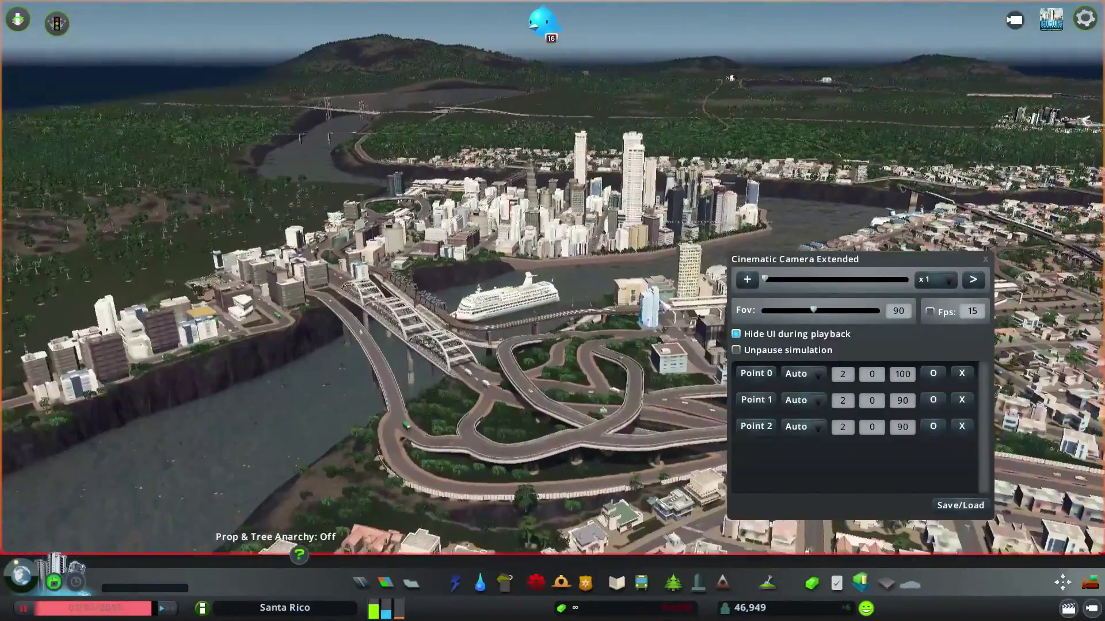
key(s)
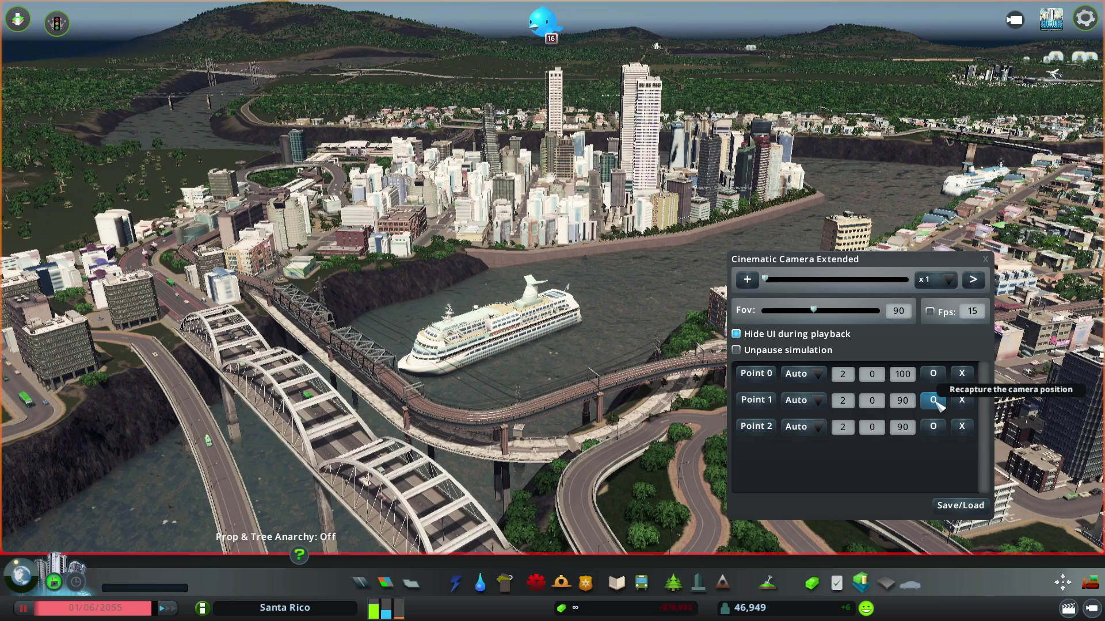
key(g)
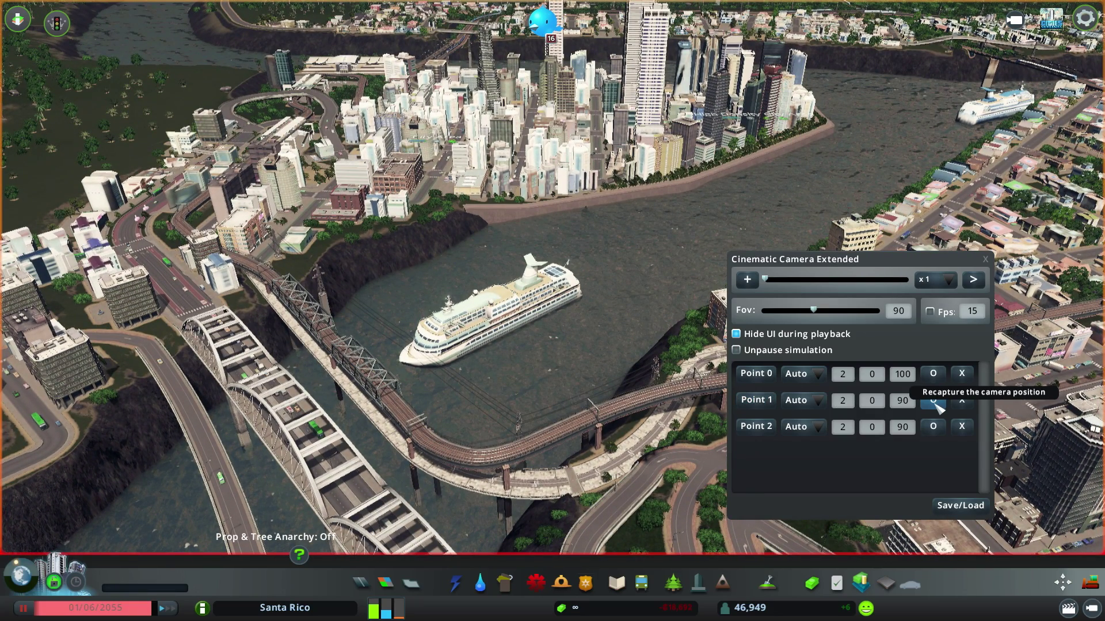
Delete Point 2 and scrub the timeline to preview the two-point path
click(962, 429)
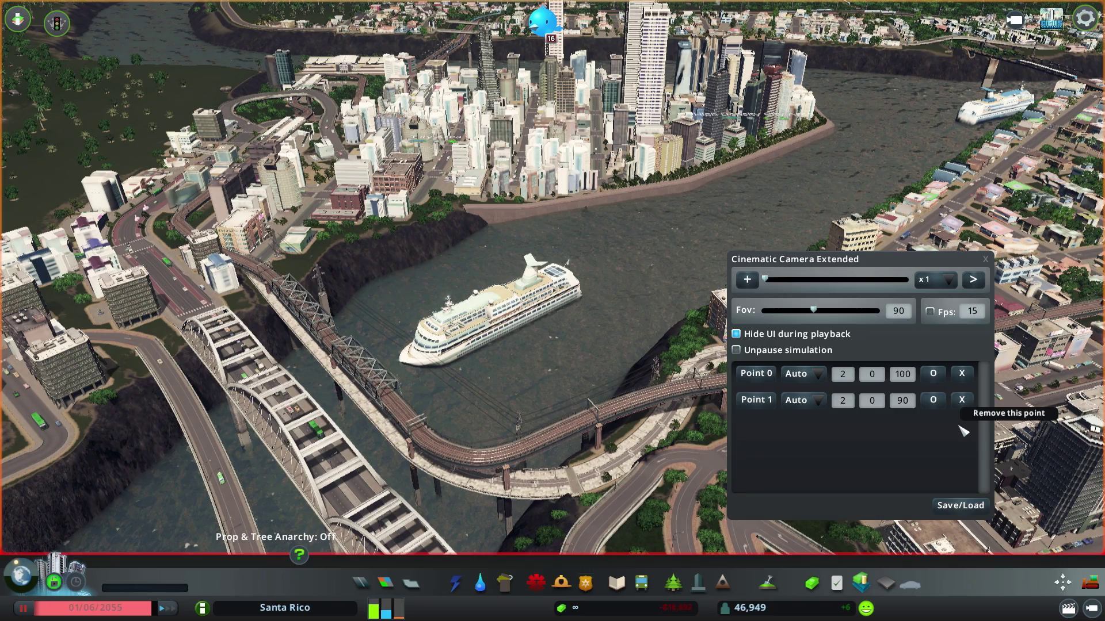
click(767, 281)
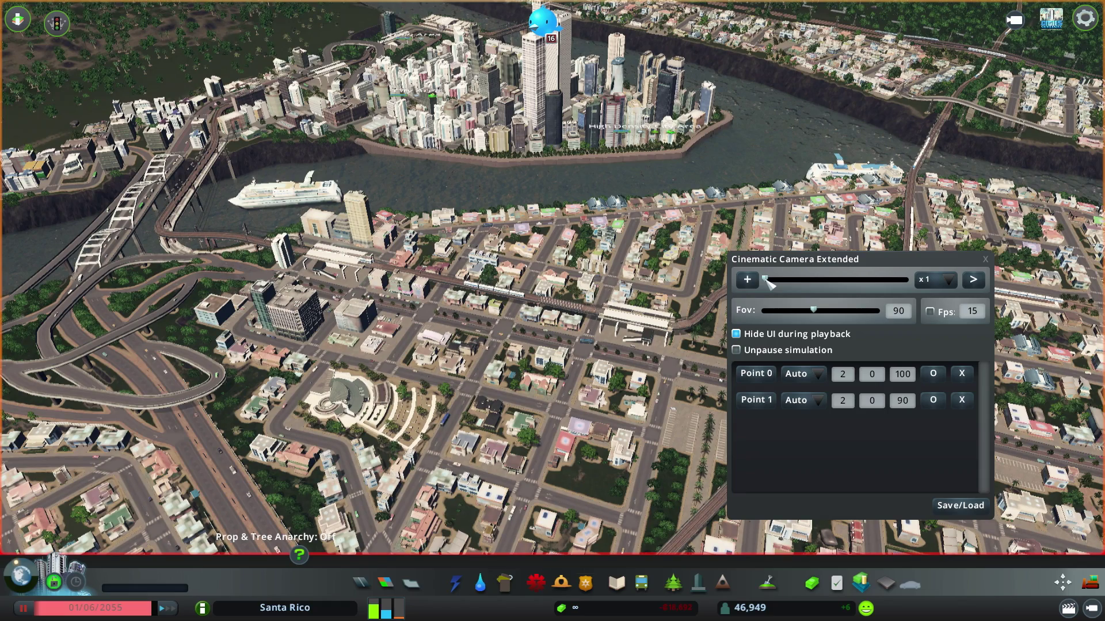
mouse_move(767, 280)
mouse_down()
mouse_move(905, 283)
mouse_move(768, 282)
mouse_up()
Set playback speed to x 1/4 and rewind the preview to the path's start
click(931, 280)
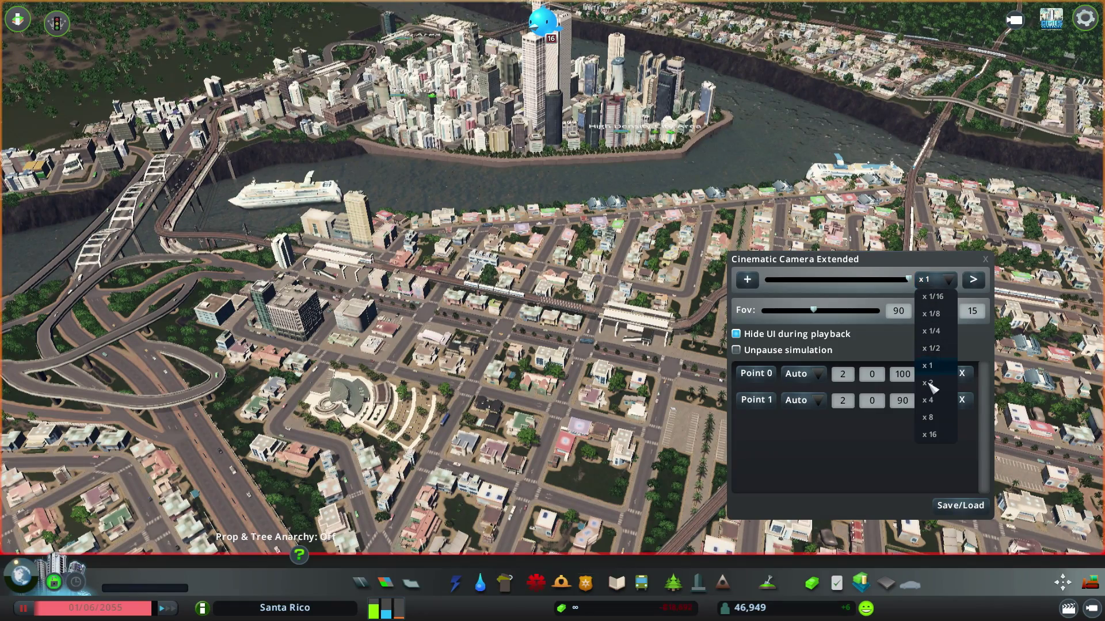
click(931, 330)
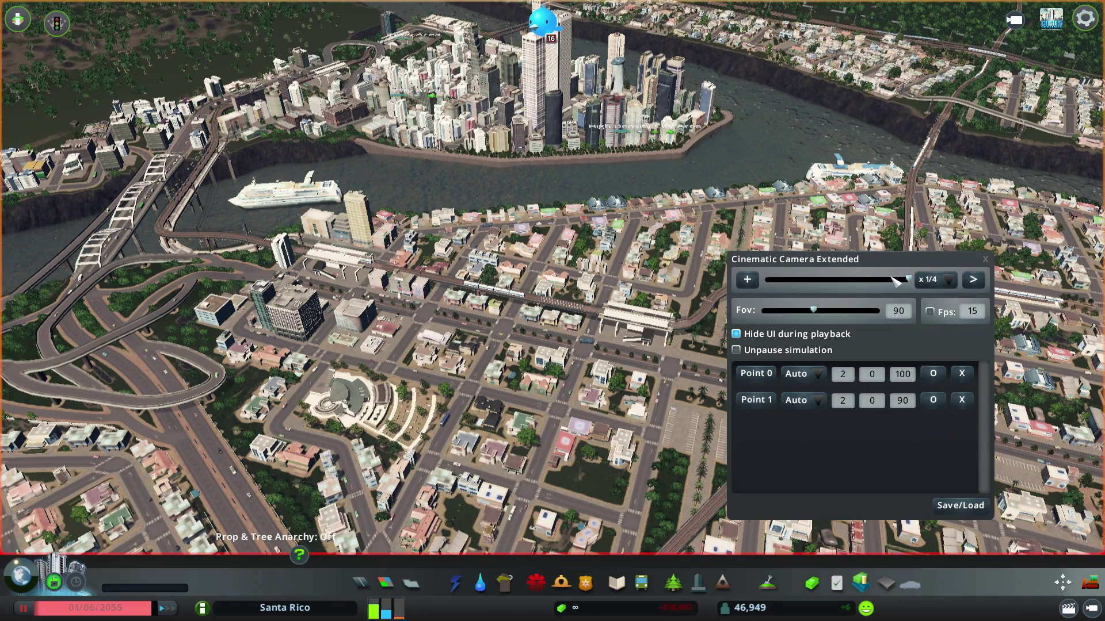
drag(906, 280, 825, 285)
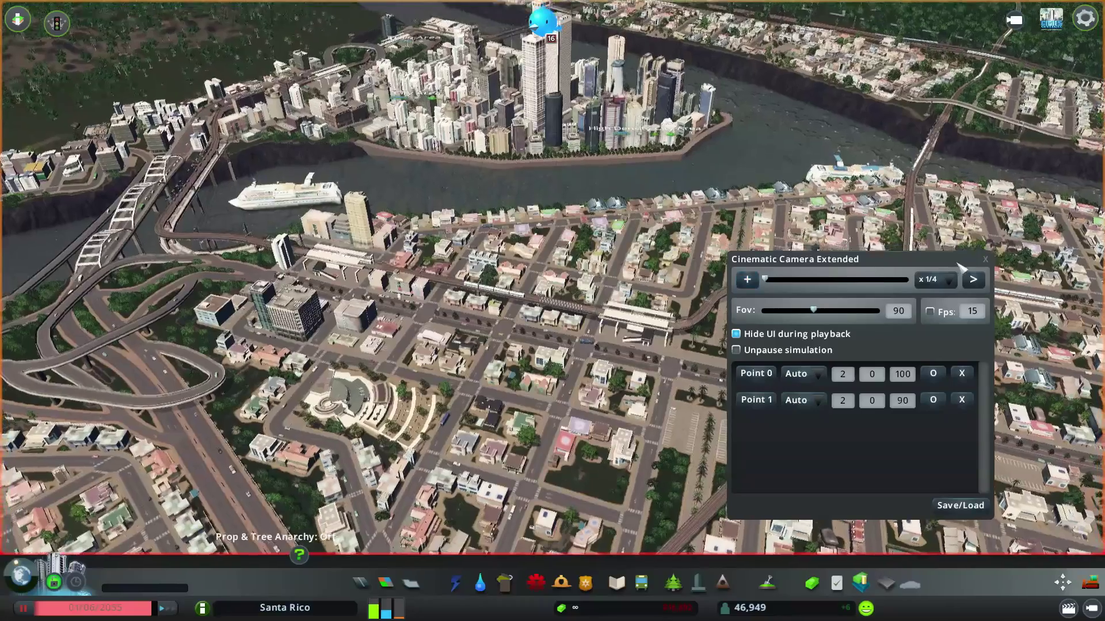
click(964, 279)
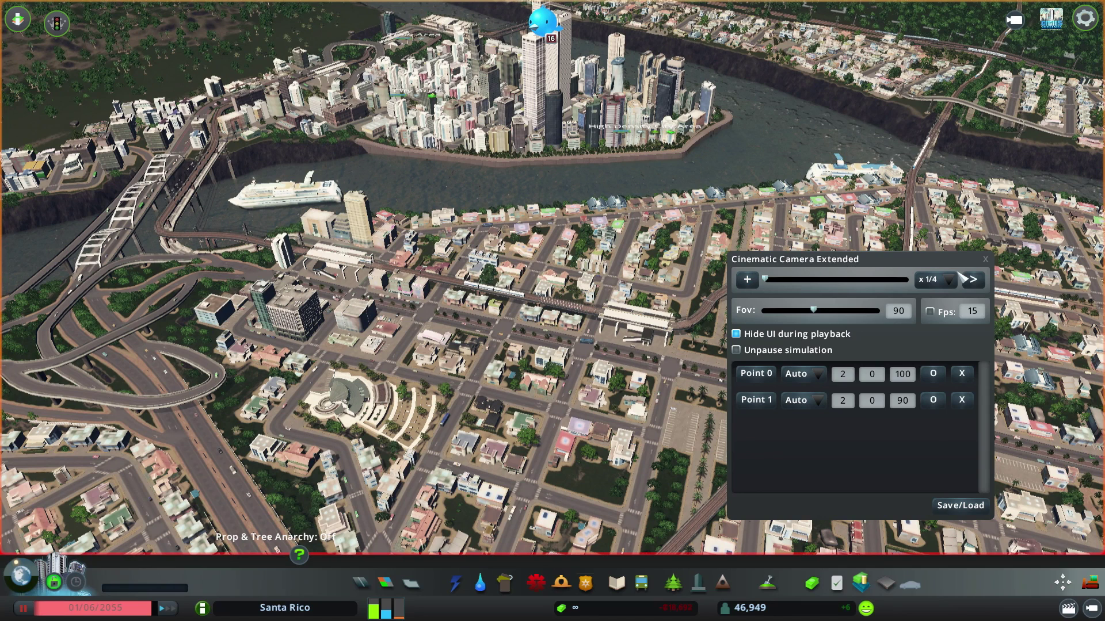
Play the two-point path, ticking then unticking Unpause simulation so the city stays paused
click(967, 279)
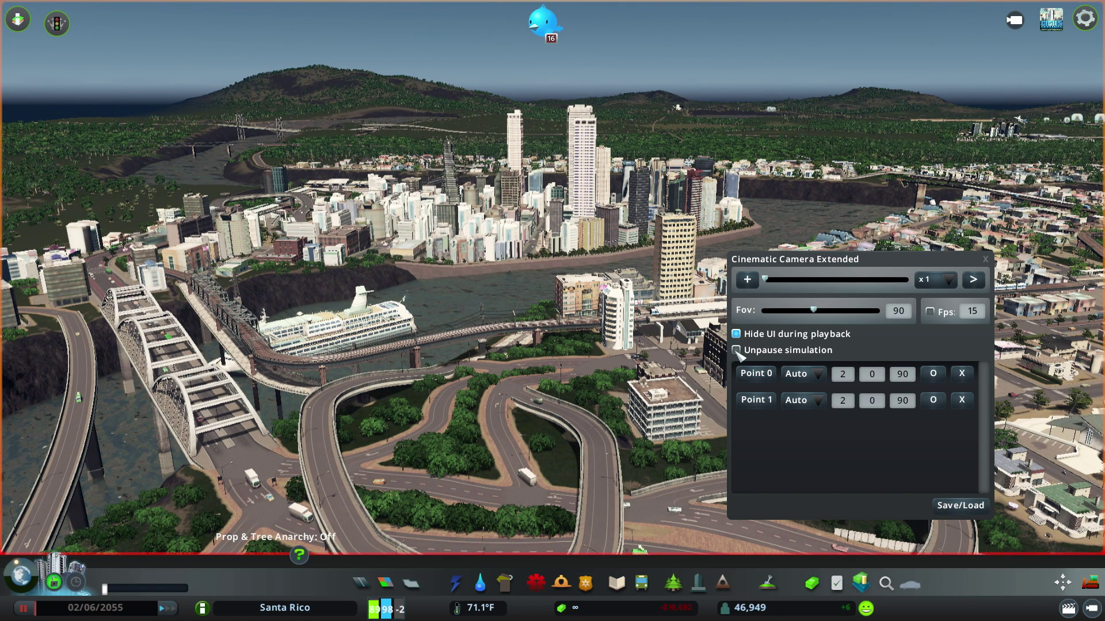
click(736, 349)
click(737, 351)
Save the current camera path under the name 'city'
click(967, 505)
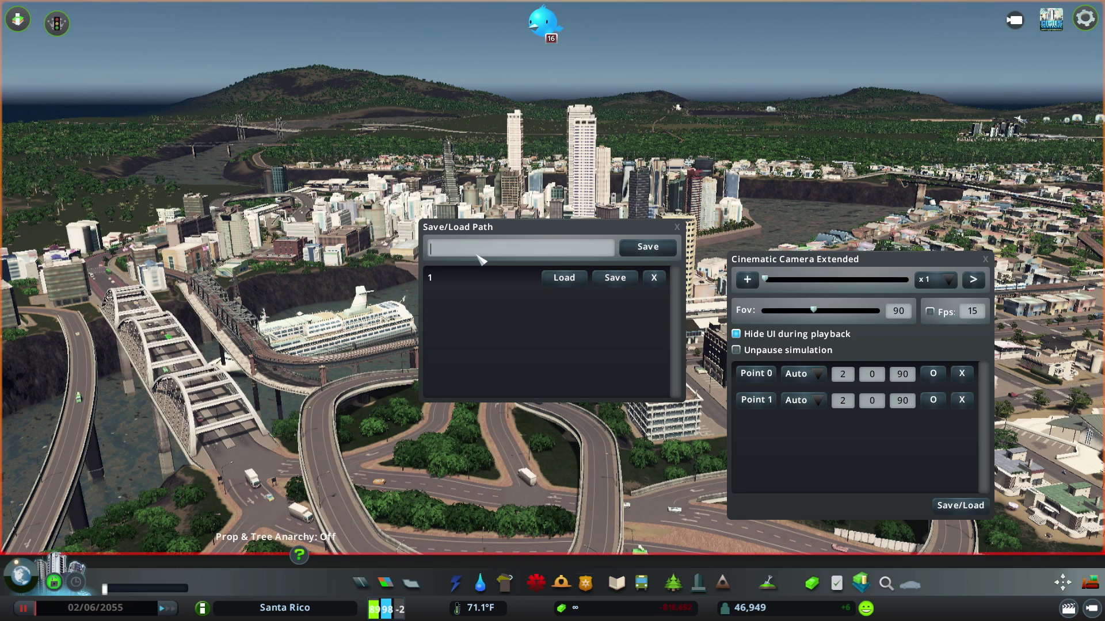
text(ity)
click(646, 247)
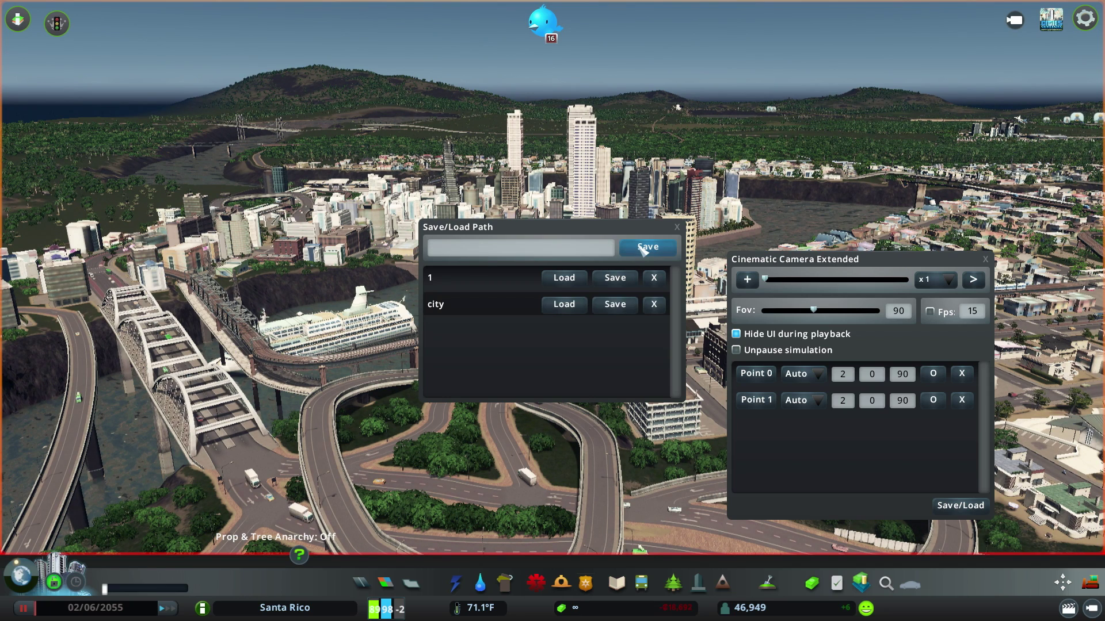
click(564, 306)
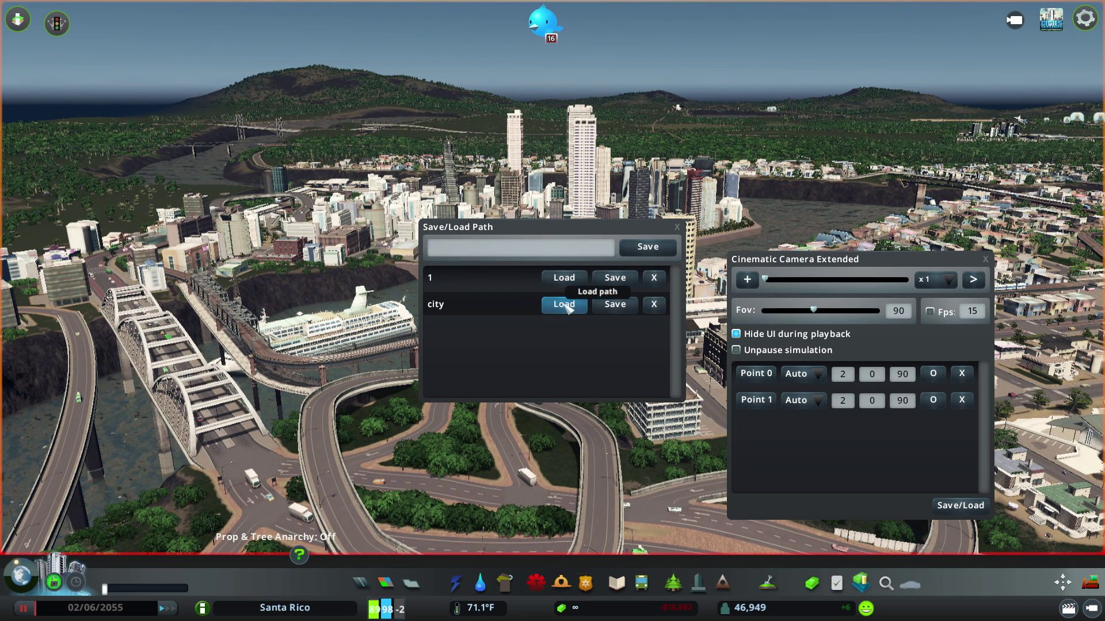
Delete both points, then load the saved 'city' path and the path named '1'
click(961, 374)
click(962, 373)
click(566, 305)
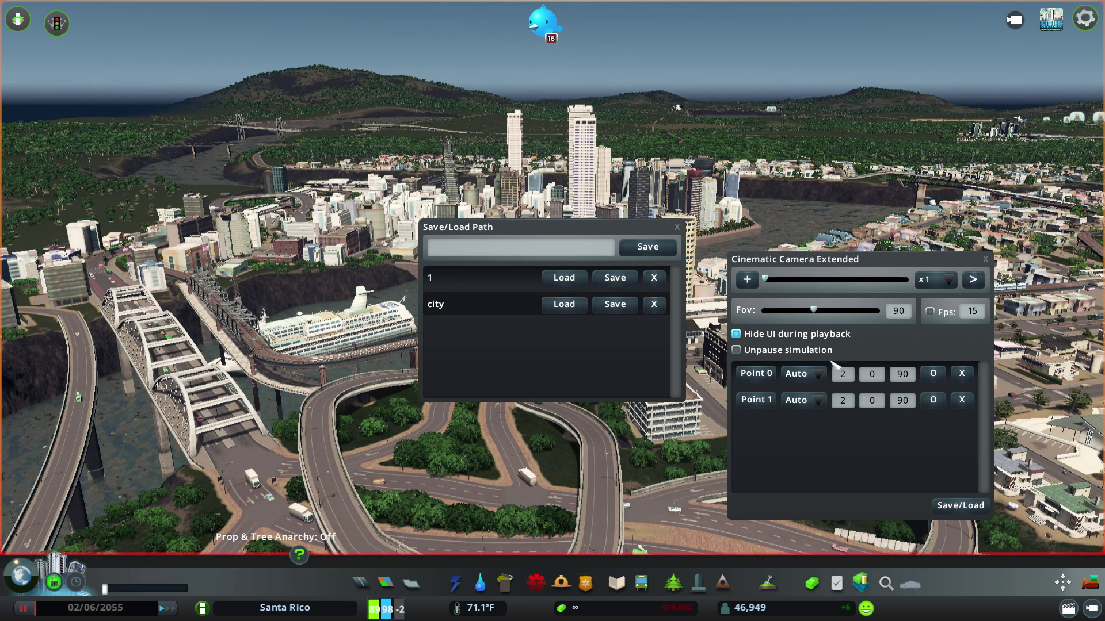
click(564, 278)
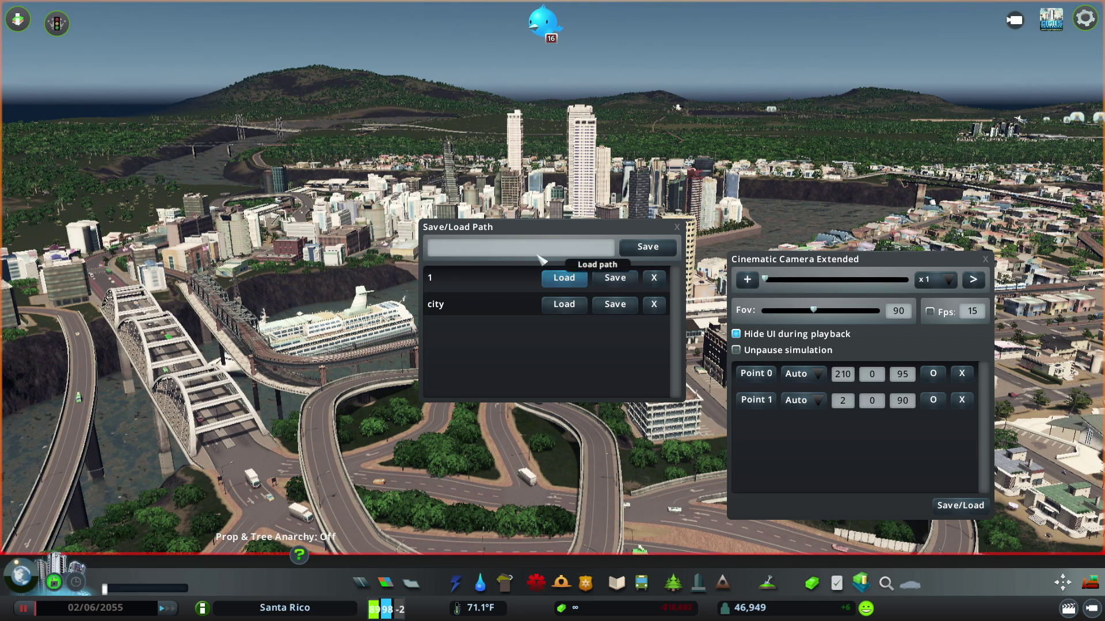
Move the Save/Load Path window aside and play the path at x 1/4 over downtown
drag(540, 229, 530, 277)
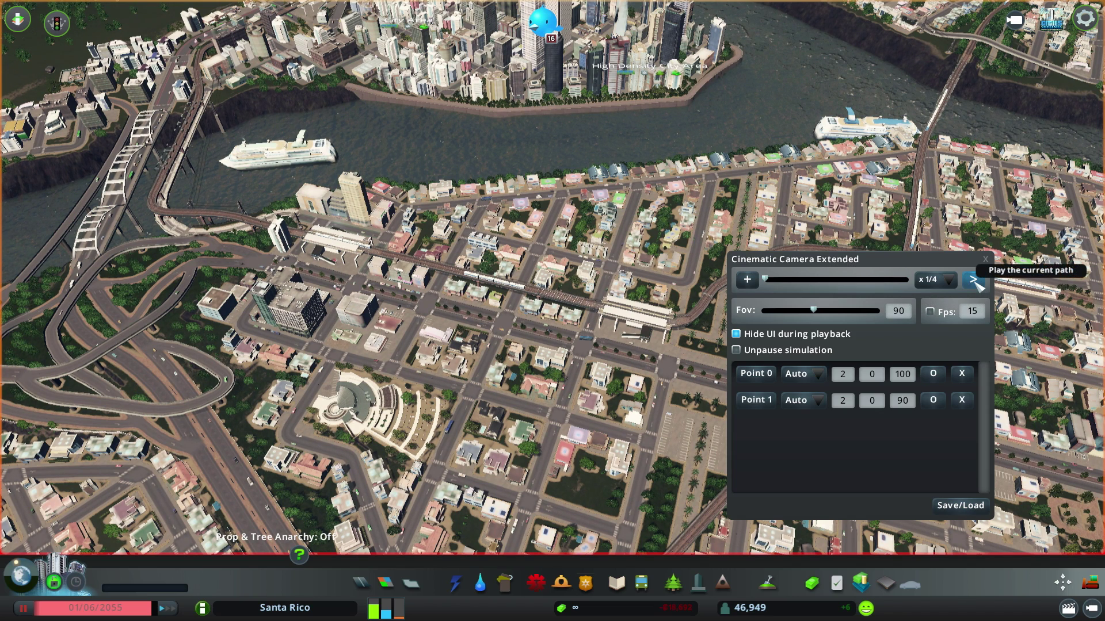
click(973, 279)
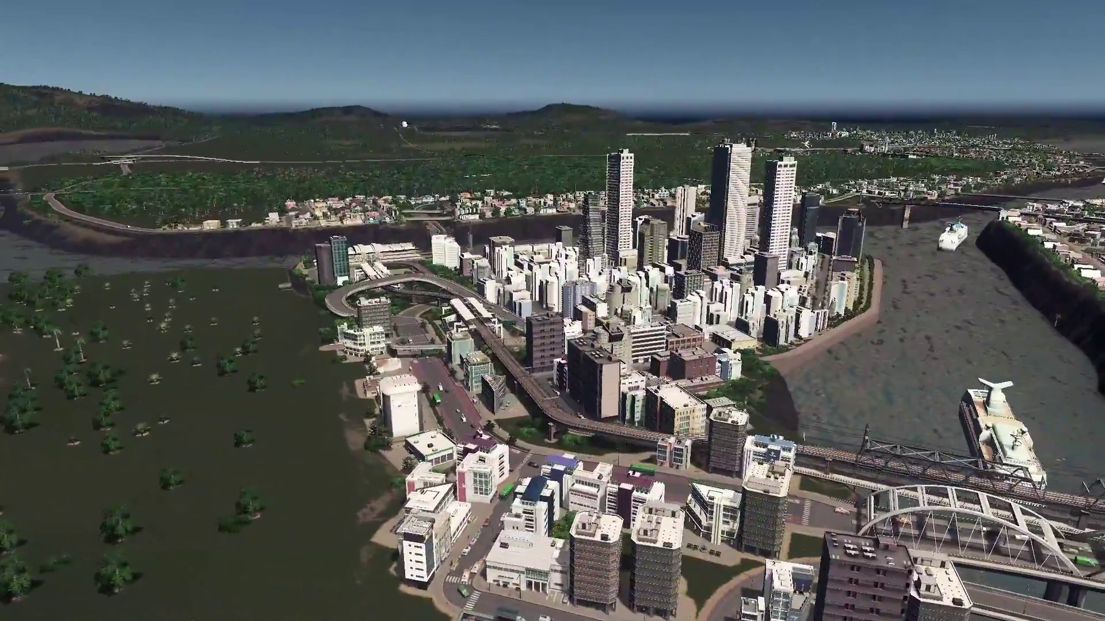